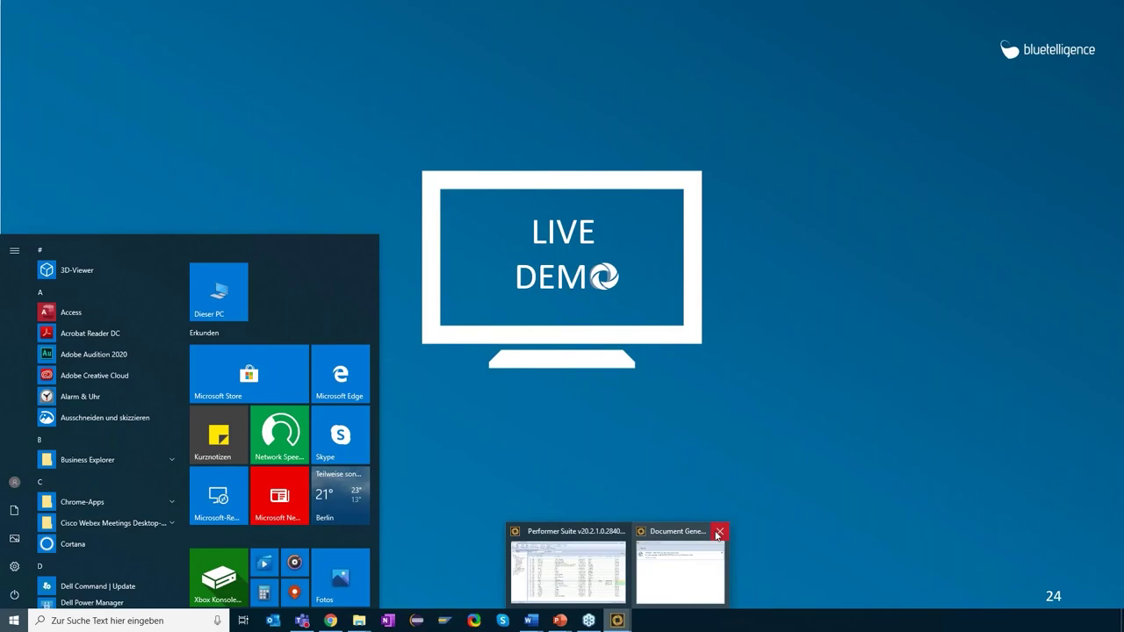
# - Switch to Performer Suite, select the HDB (AWS) HANA system and connect to it with the account password
pyautogui.click(623, 566)
pyautogui.click(53, 600)
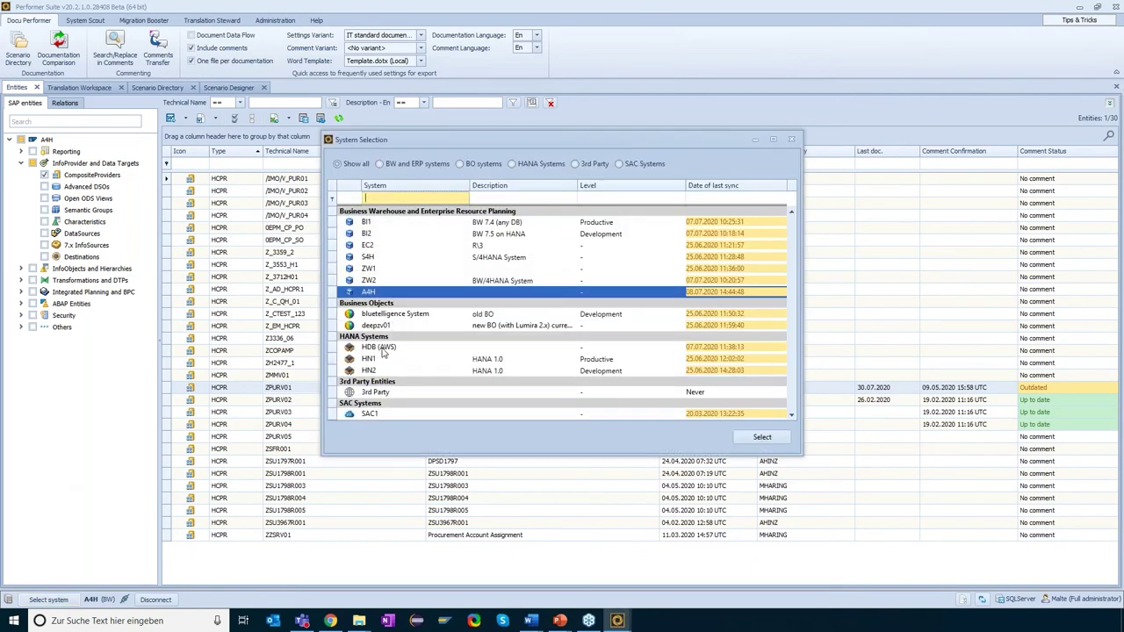
pyautogui.doubleClick(382, 350)
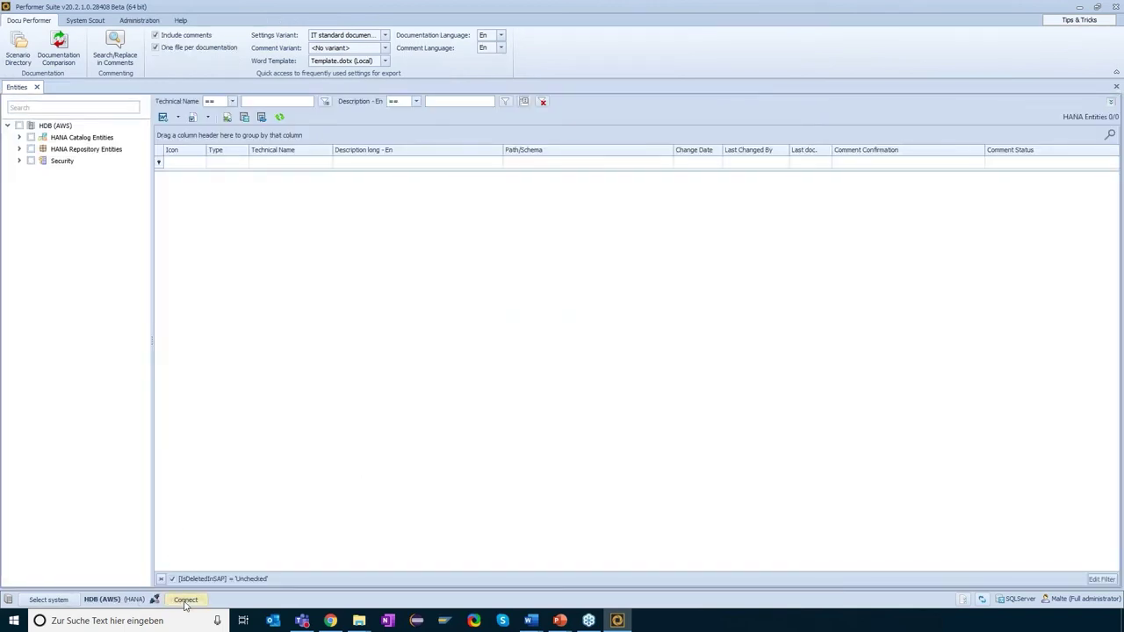
pyautogui.click(185, 599)
pyautogui.write('*************')
pyautogui.press('Return')
# - Open the System Scout Code Scan for HANA entities
pyautogui.click(91, 22)
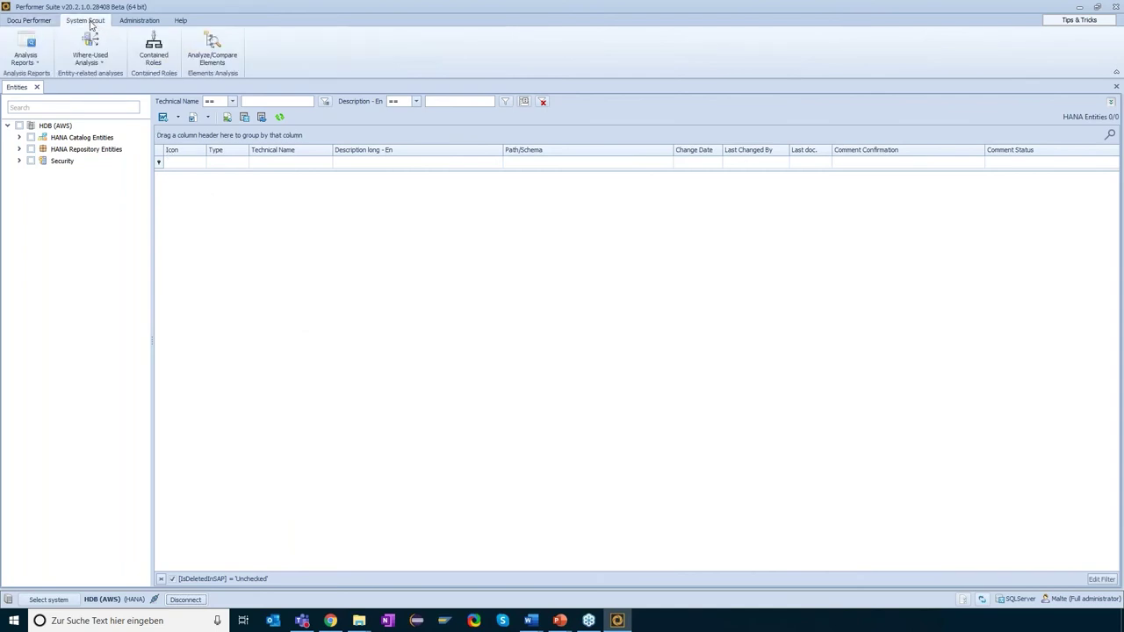
pyautogui.click(102, 65)
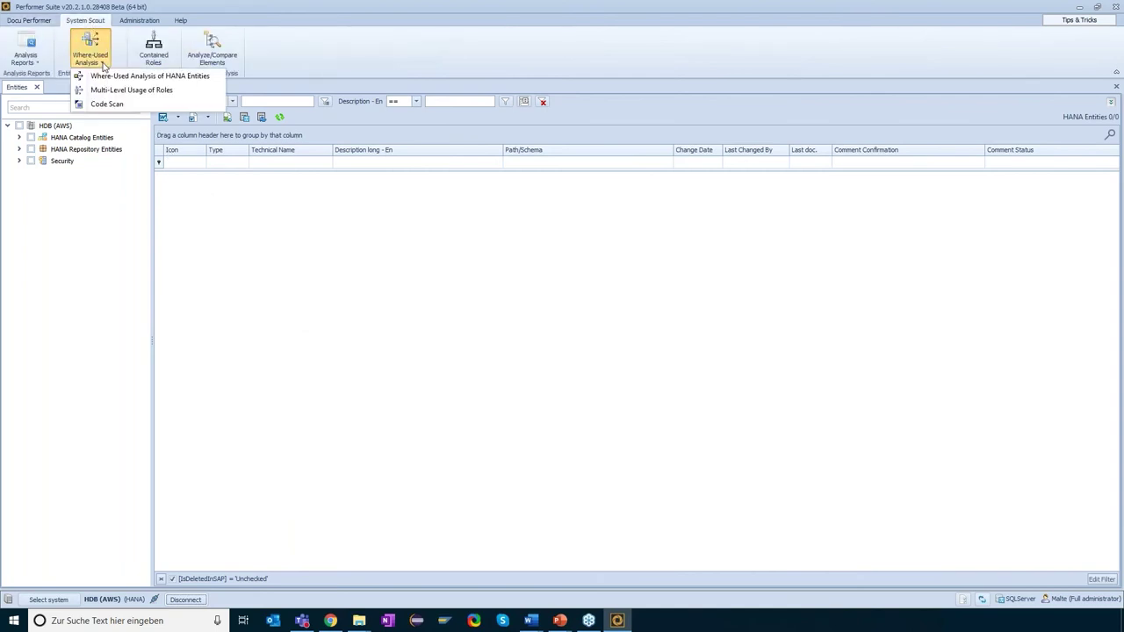
pyautogui.click(150, 109)
pyautogui.click(148, 108)
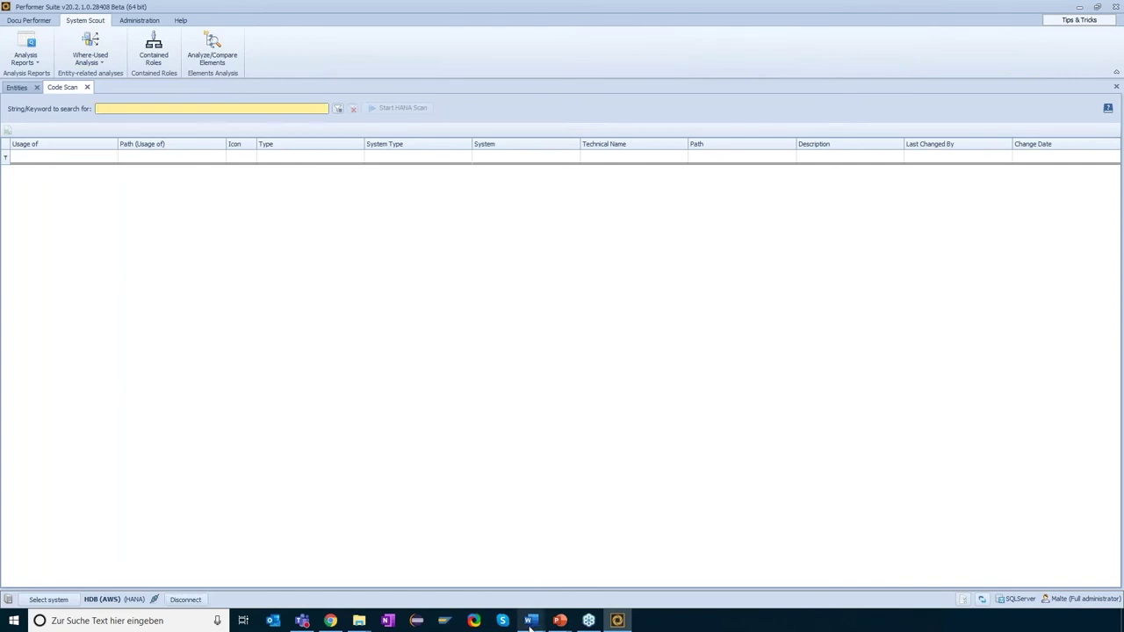
# - Switch to the Word notes, copy the table name Z_TABLE_3553_01 and paste it as the code scan keyword in Performer Suite
pyautogui.moveTo(530, 624)
pyautogui.click(508, 584)
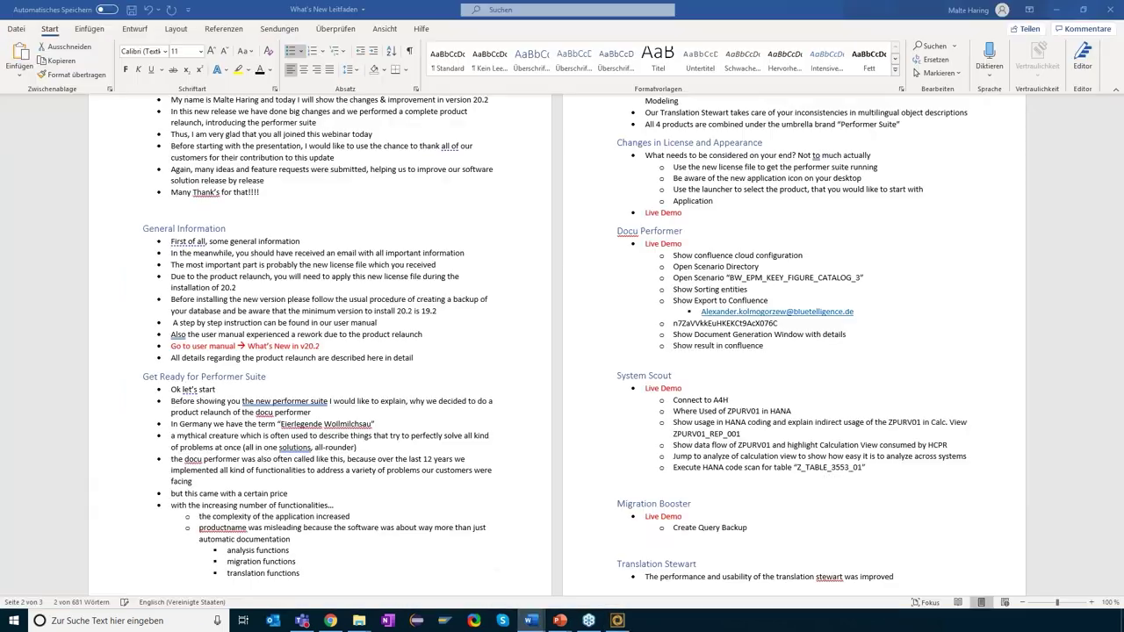
pyautogui.scroll(-2, 773, 422)
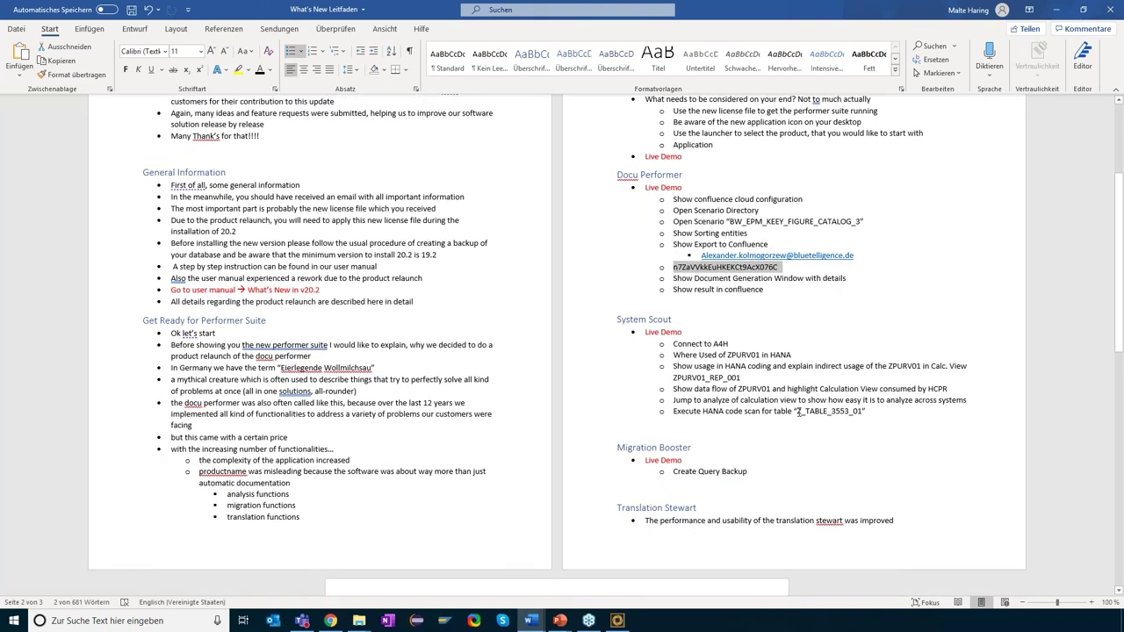
pyautogui.moveTo(809, 410); pyautogui.dragTo(861, 413)
pyautogui.hotkey('ctrl', 'c')
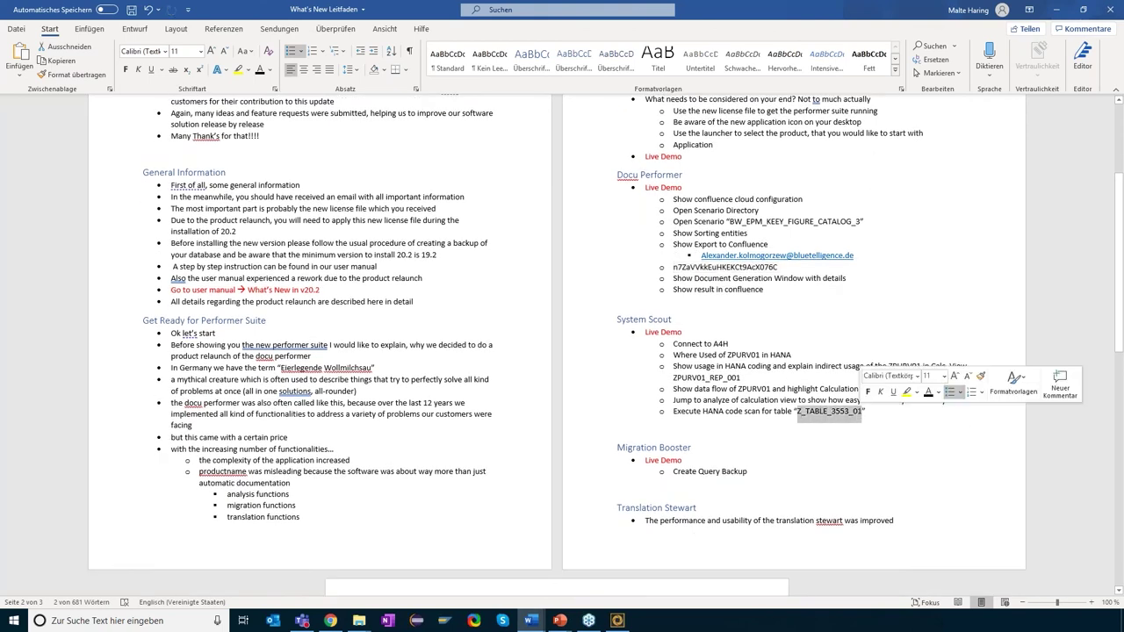
pyautogui.hotkey('alt', 'Tab')
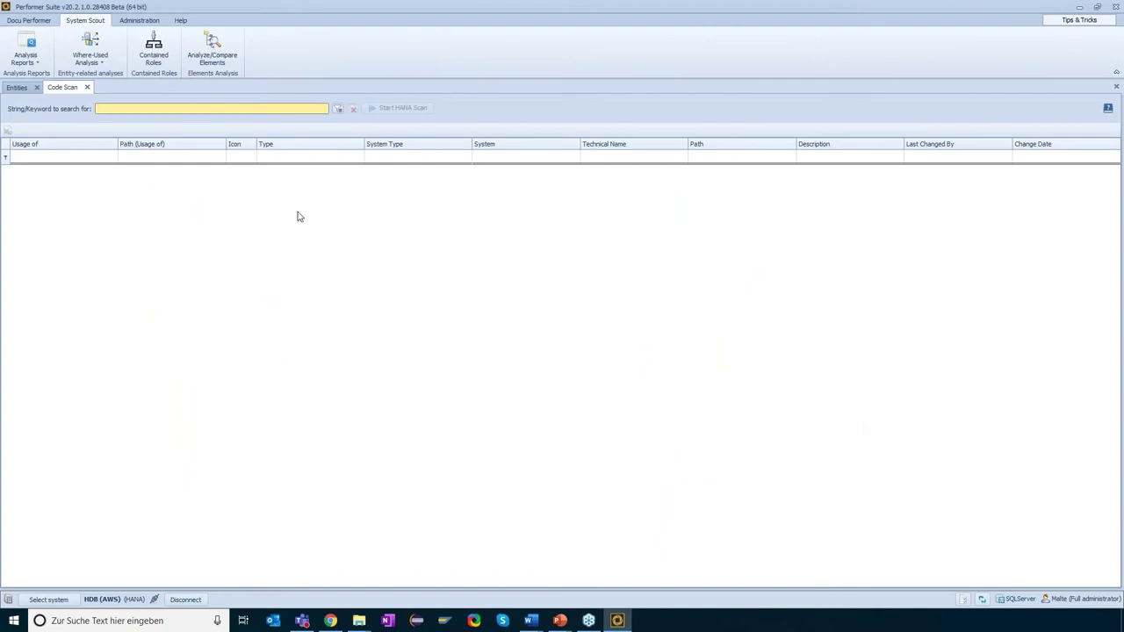
pyautogui.hotkey('ctrl', 'v')
# - Look at the multi-line filter for entering several keywords and close it without entries
pyautogui.click(338, 109)
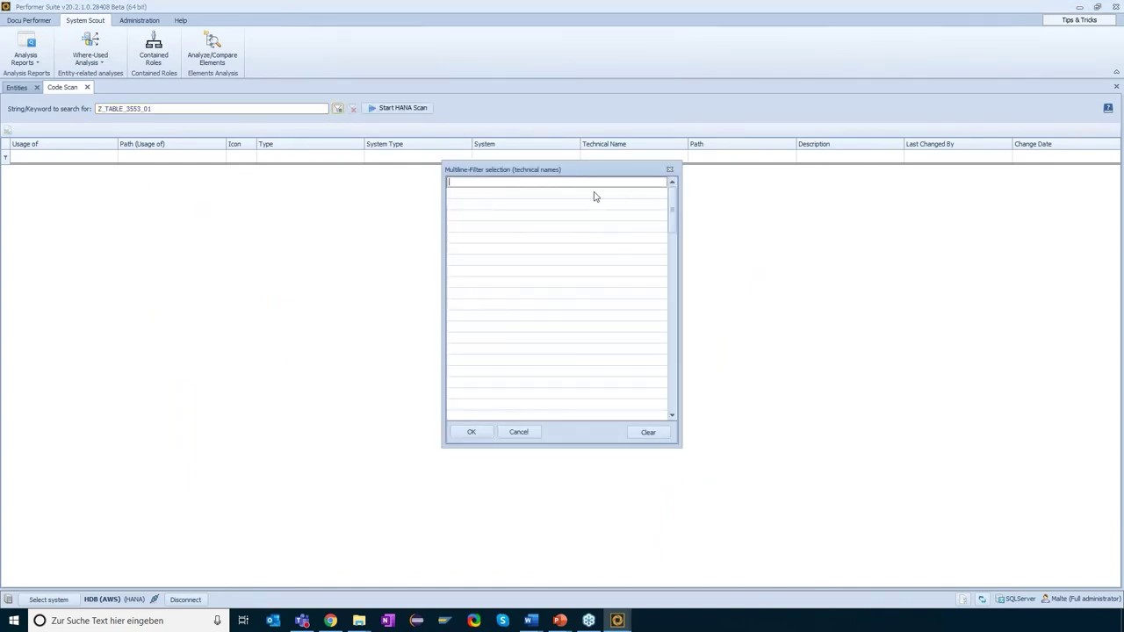
pyautogui.click(501, 195)
pyautogui.press('Up')
pyautogui.click(669, 169)
# - Run the HANA scan for Z_TABLE_3553_01 and go through the searched table, entity type and system type of the results
pyautogui.click(412, 111)
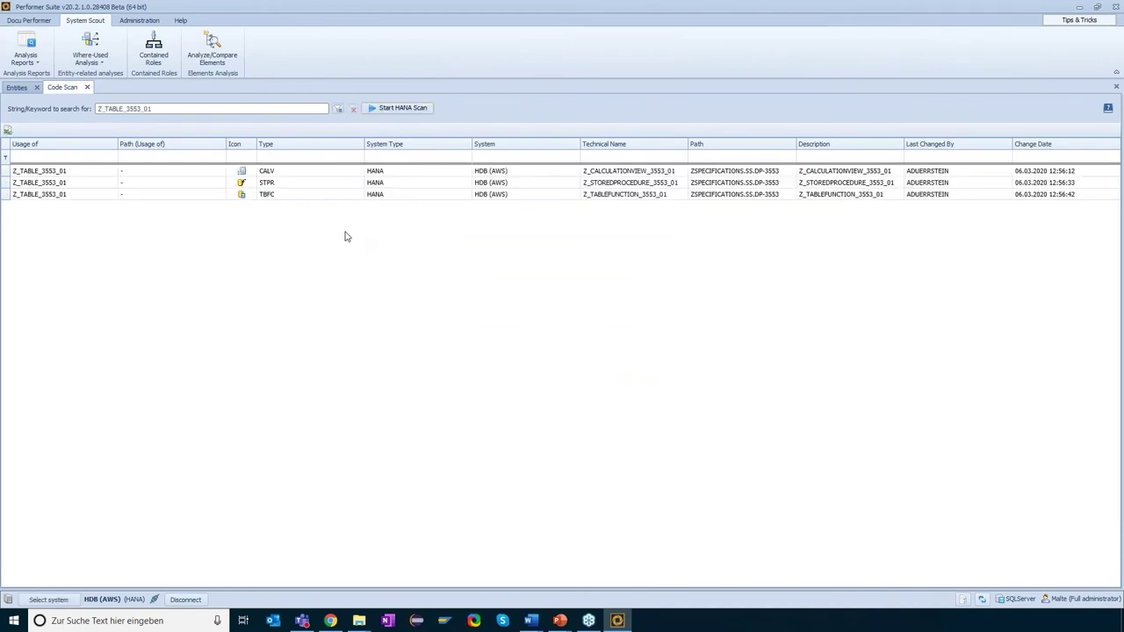
pyautogui.click(42, 175)
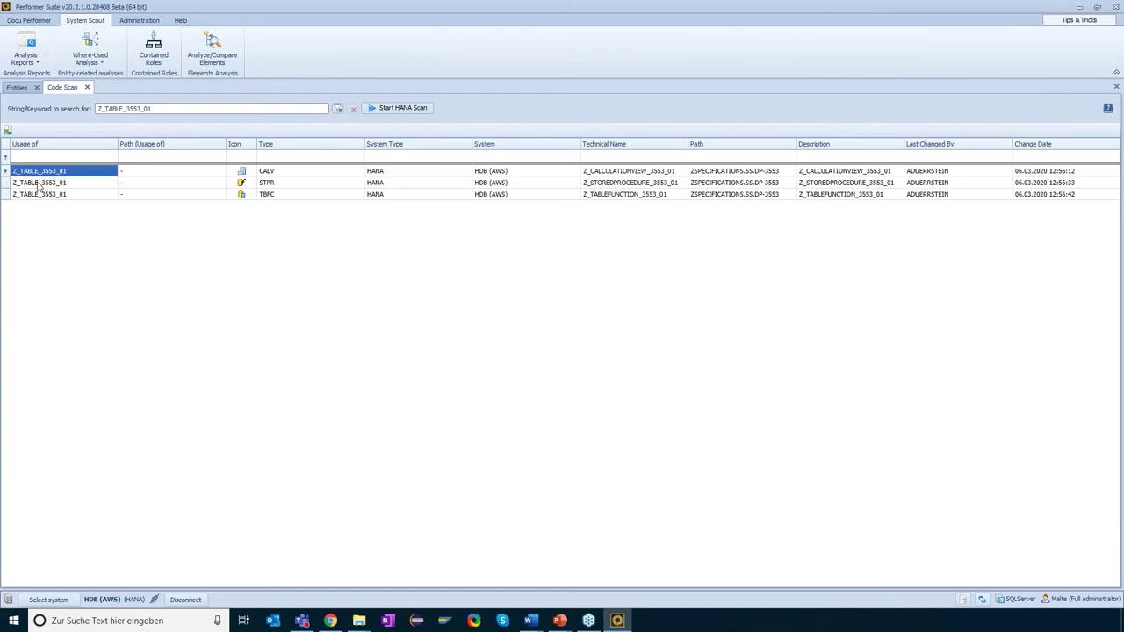
pyautogui.click(43, 182)
pyautogui.click(45, 194)
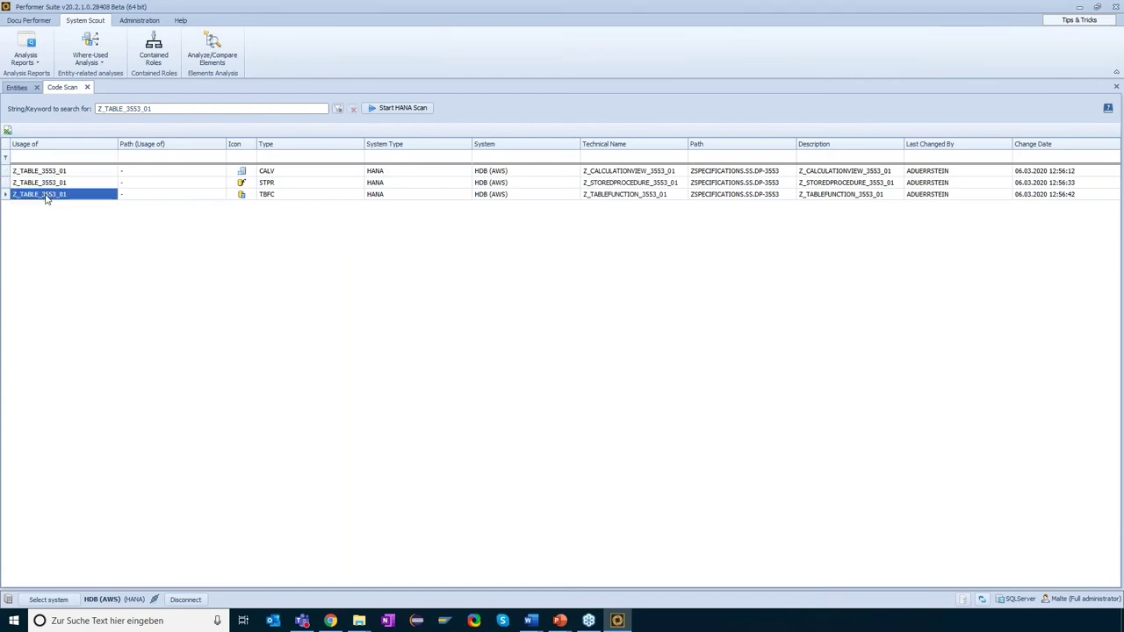
pyautogui.click(294, 175)
pyautogui.click(294, 181)
pyautogui.click(286, 172)
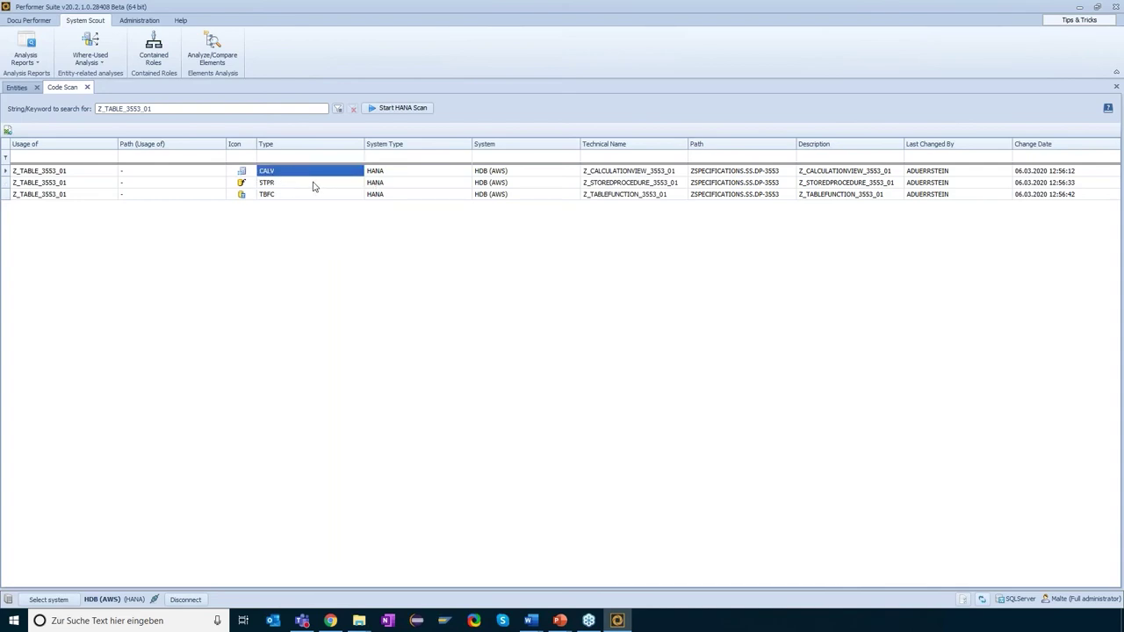
pyautogui.click(313, 183)
pyautogui.click(316, 195)
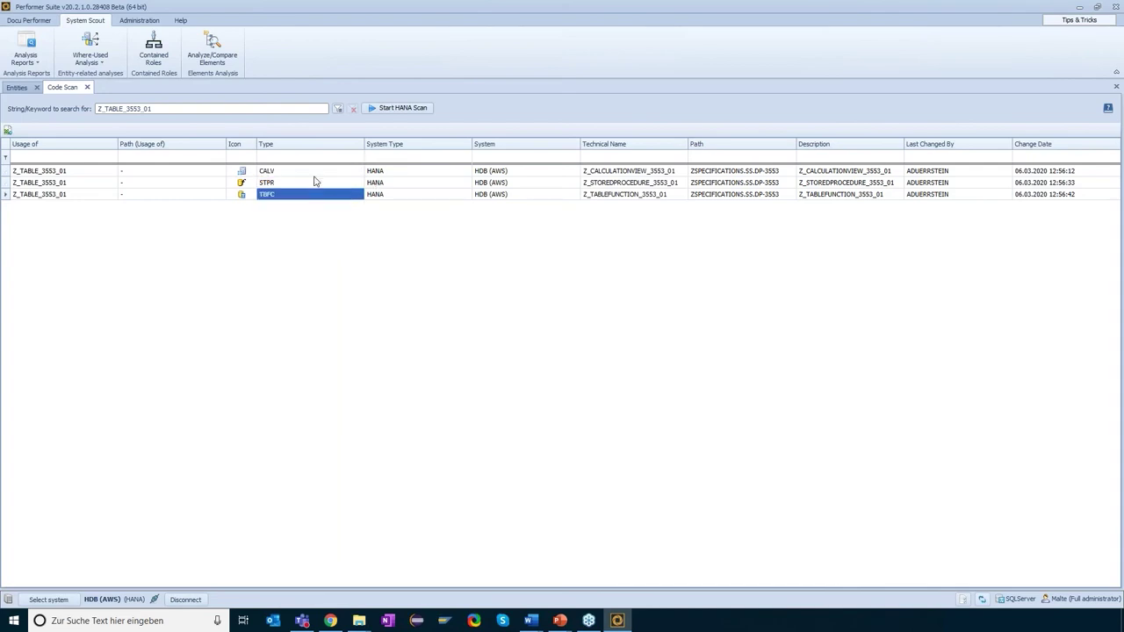
pyautogui.click(317, 174)
pyautogui.click(396, 173)
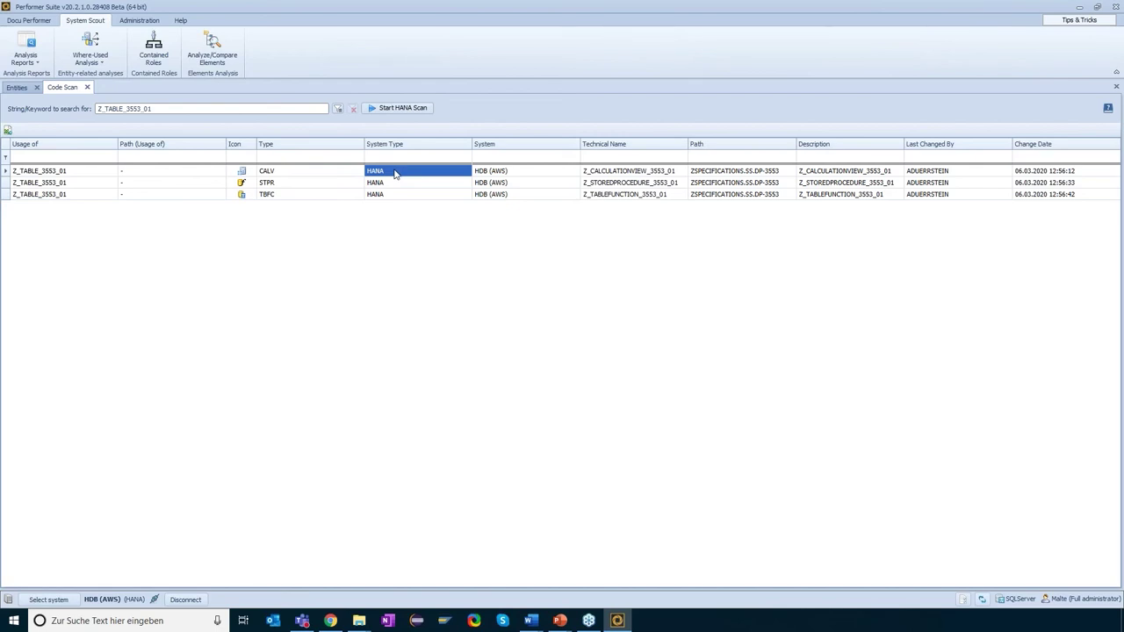
# - Show the source code of the calculation view in the scan results, mark the Z_TABLE_3553_01 reference and close the code
pyautogui.rightClick(395, 173)
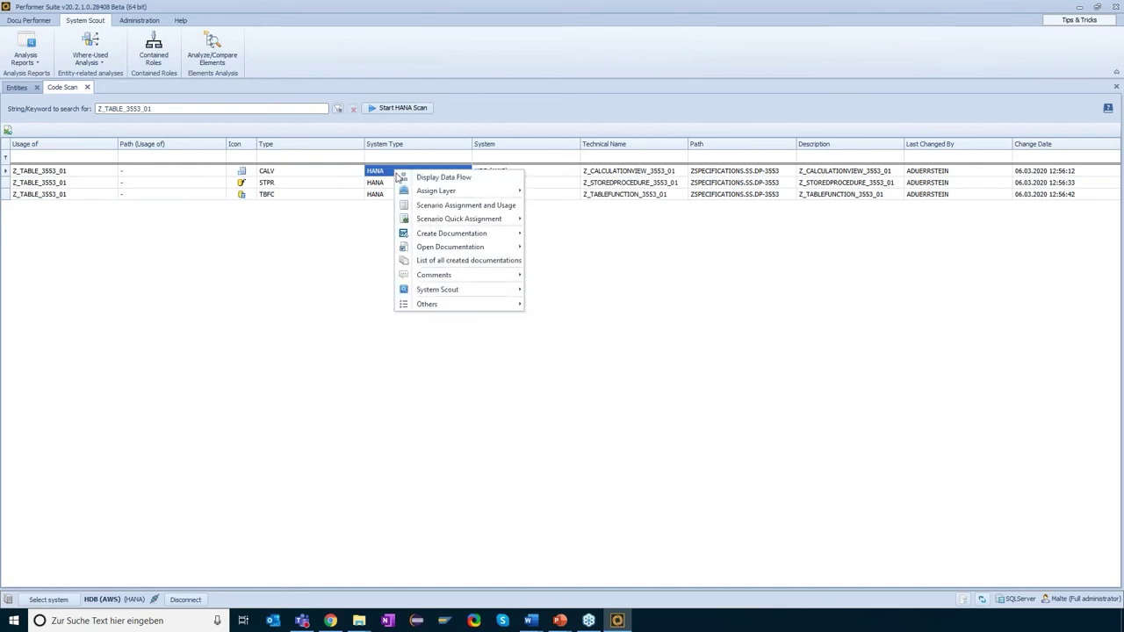
pyautogui.moveTo(525, 293)
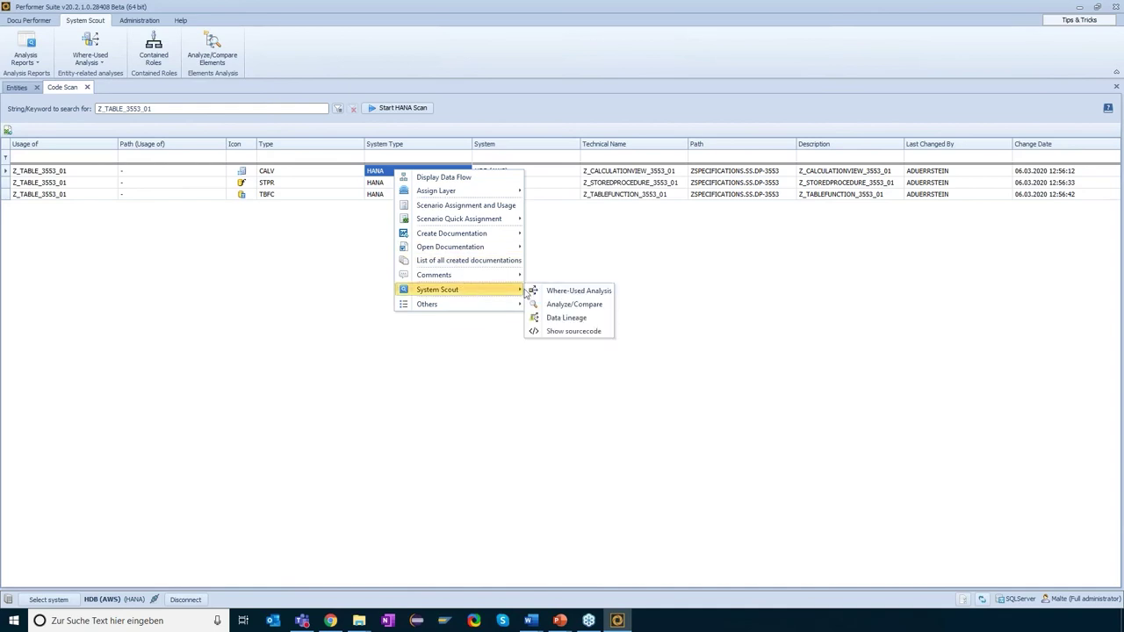
pyautogui.click(569, 332)
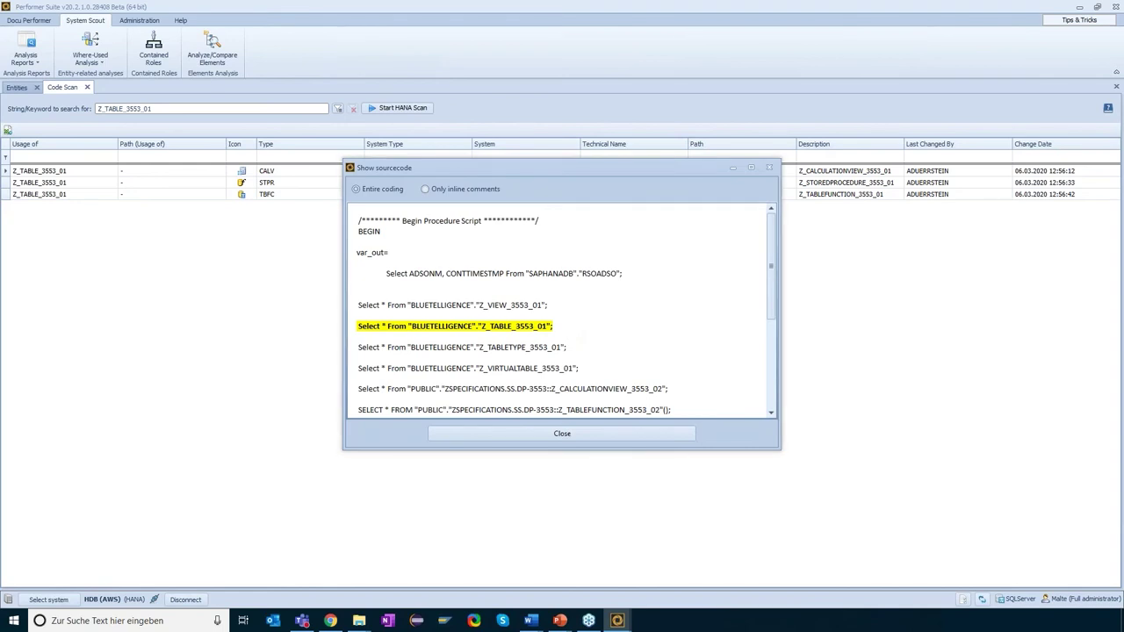
pyautogui.moveTo(481, 326); pyautogui.dragTo(544, 325)
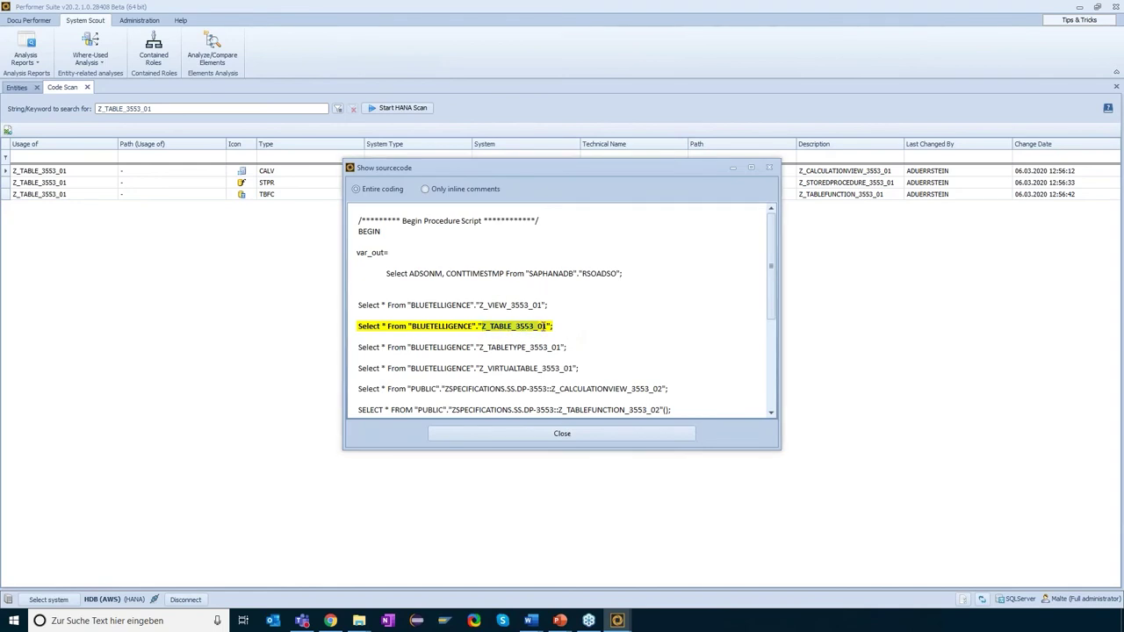
pyautogui.click(769, 169)
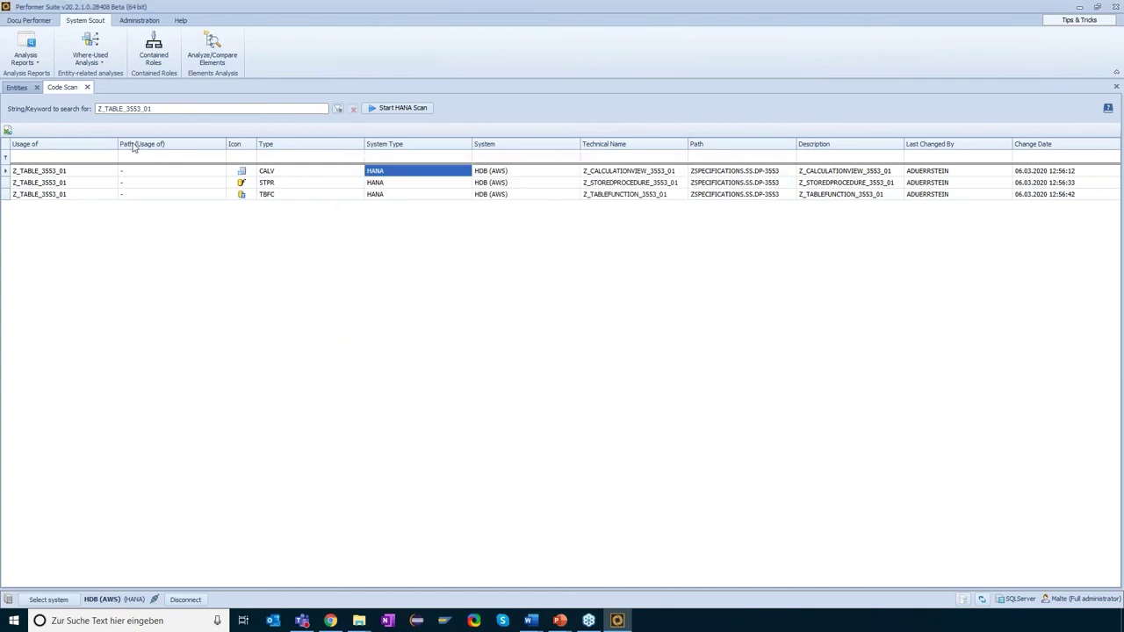
# - Close the code scan and switch to the A4H system
pyautogui.click(86, 88)
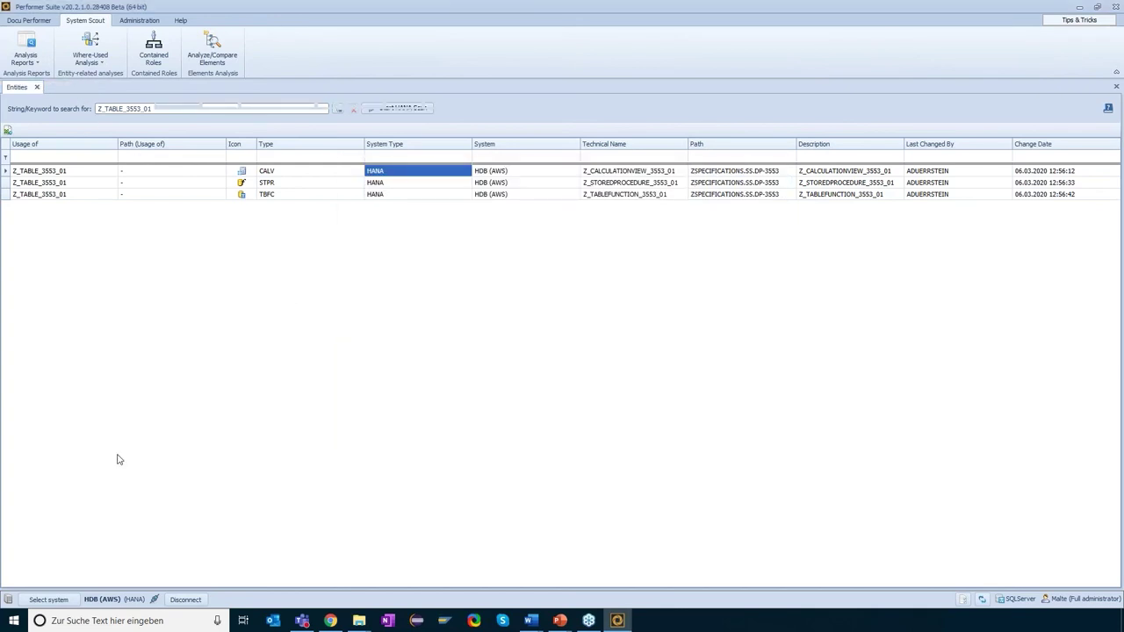
pyautogui.click(71, 599)
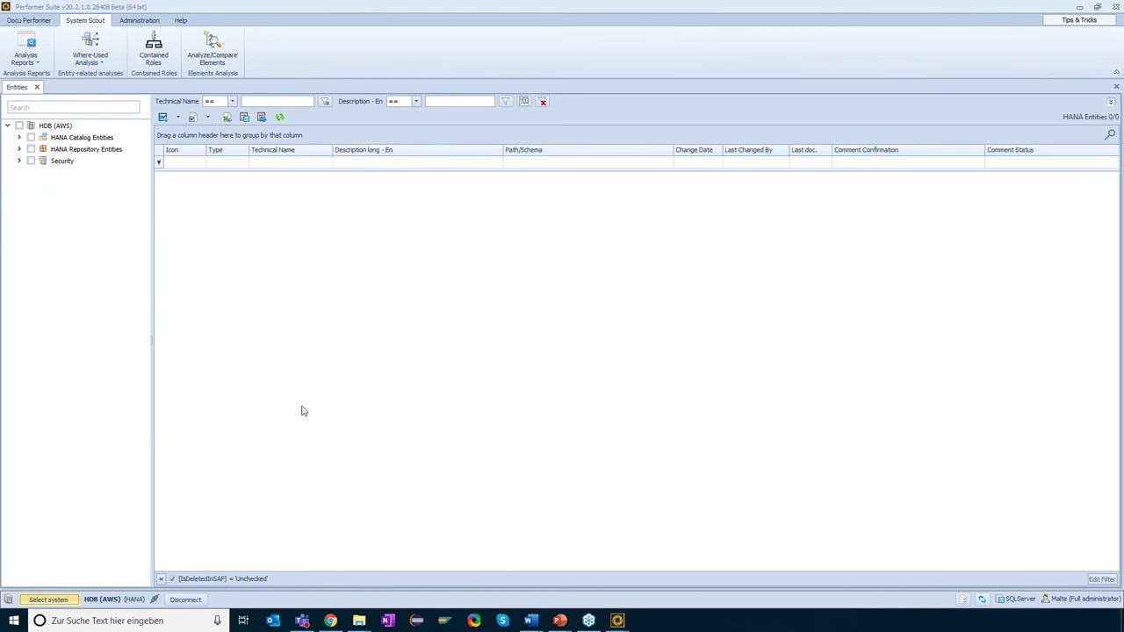
pyautogui.doubleClick(365, 291)
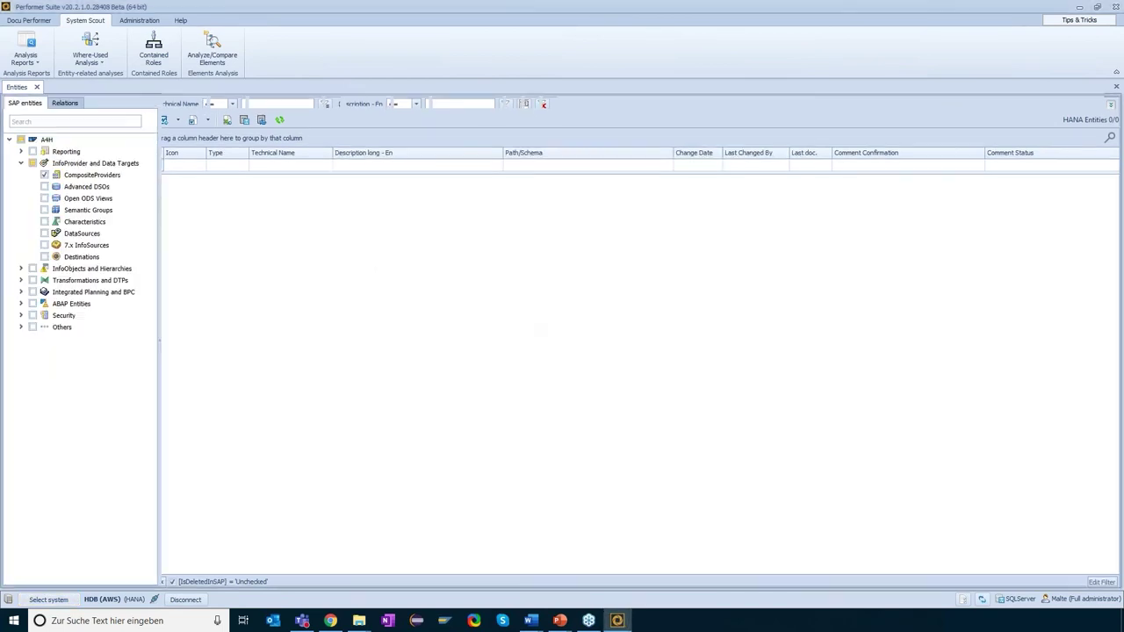
# - Expand the Reporting and InfoProvider groups and list the CompositeProviders of A4H
pyautogui.click(21, 152)
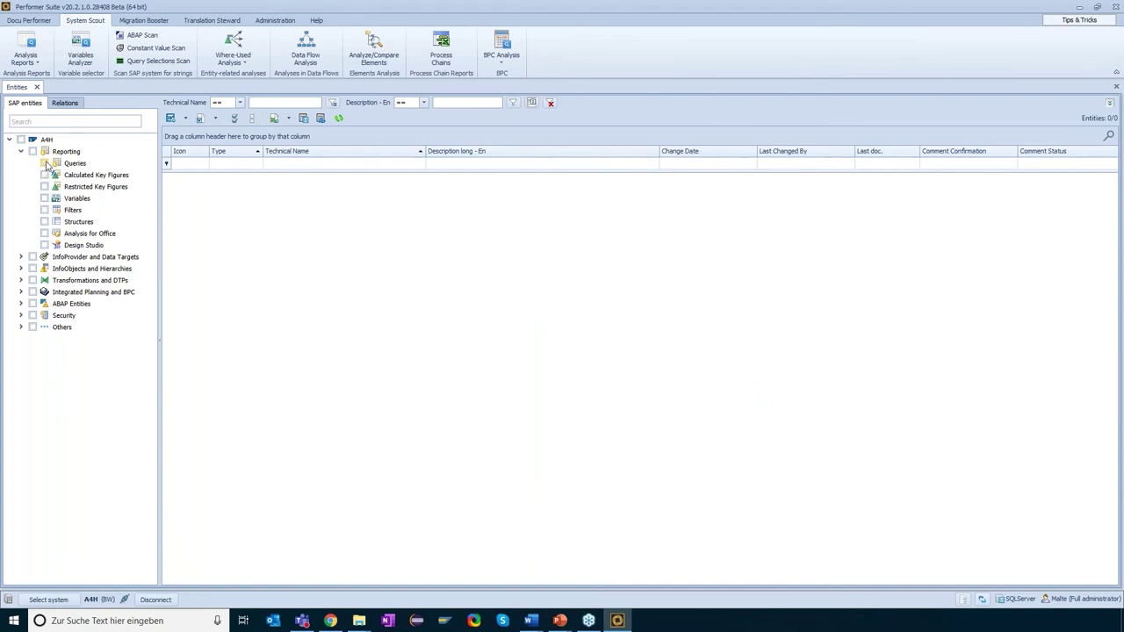
pyautogui.click(21, 257)
pyautogui.click(44, 268)
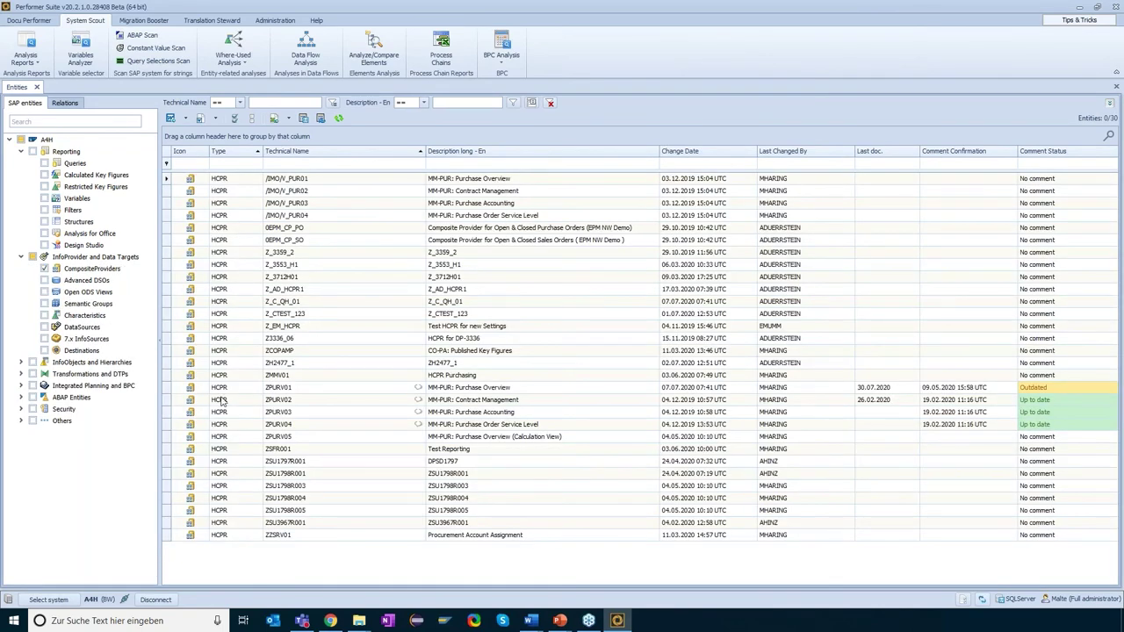
# - Display the offline downward data flow of CompositeProvider ZPURV01 and highlight the connections of ZPURCV12 and ZPURV01
pyautogui.rightClick(302, 392)
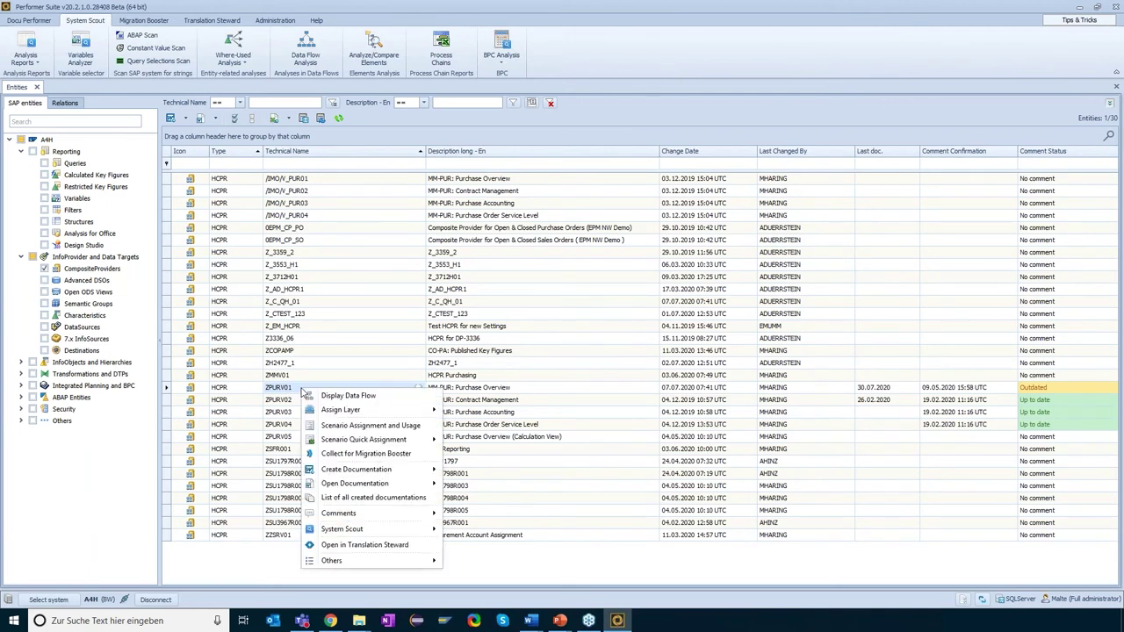
pyautogui.click(340, 397)
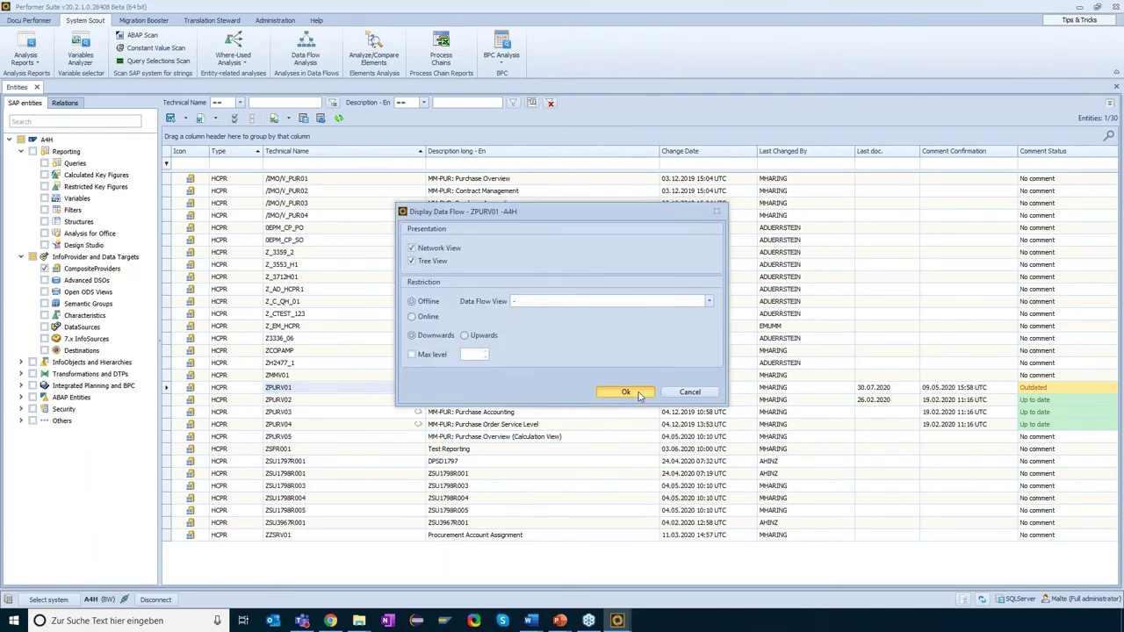
pyautogui.click(625, 393)
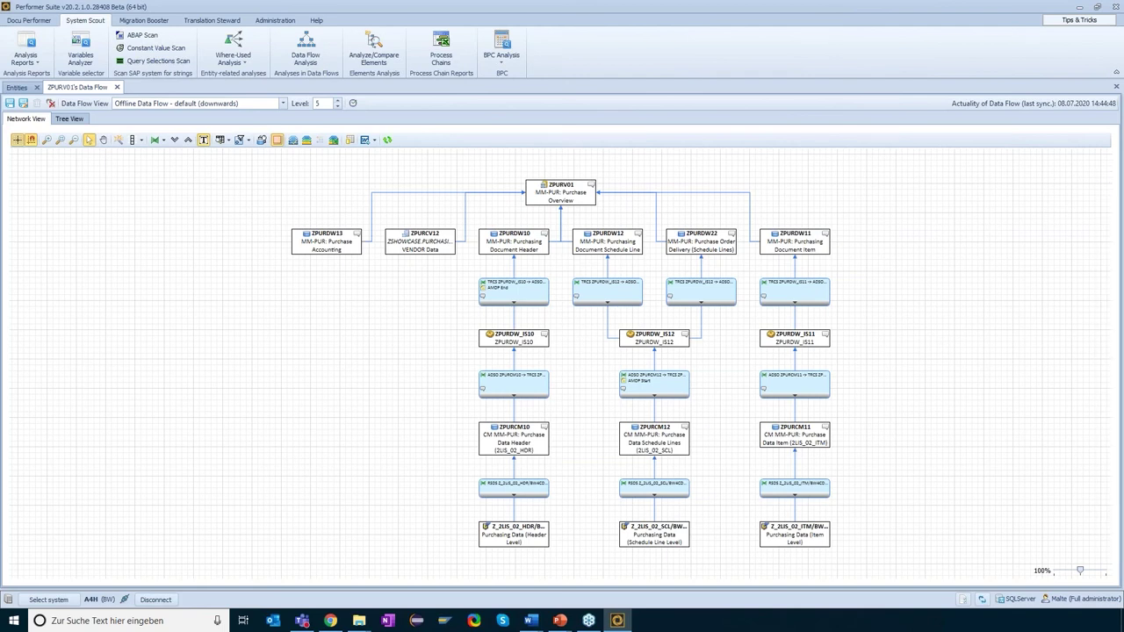
pyautogui.click(420, 252)
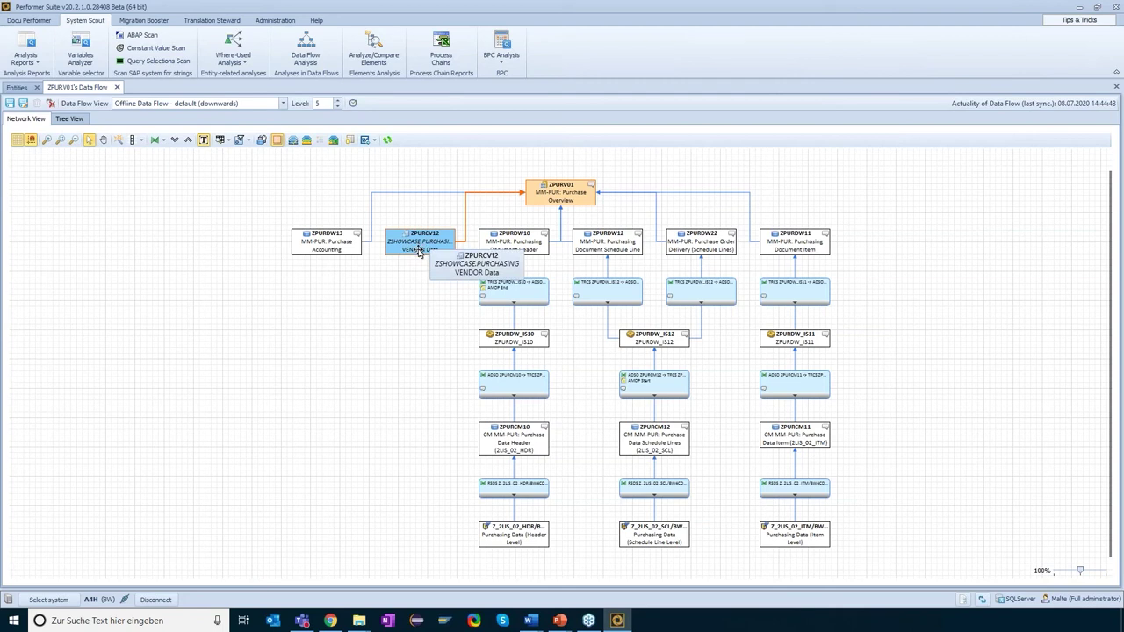
pyautogui.click(577, 190)
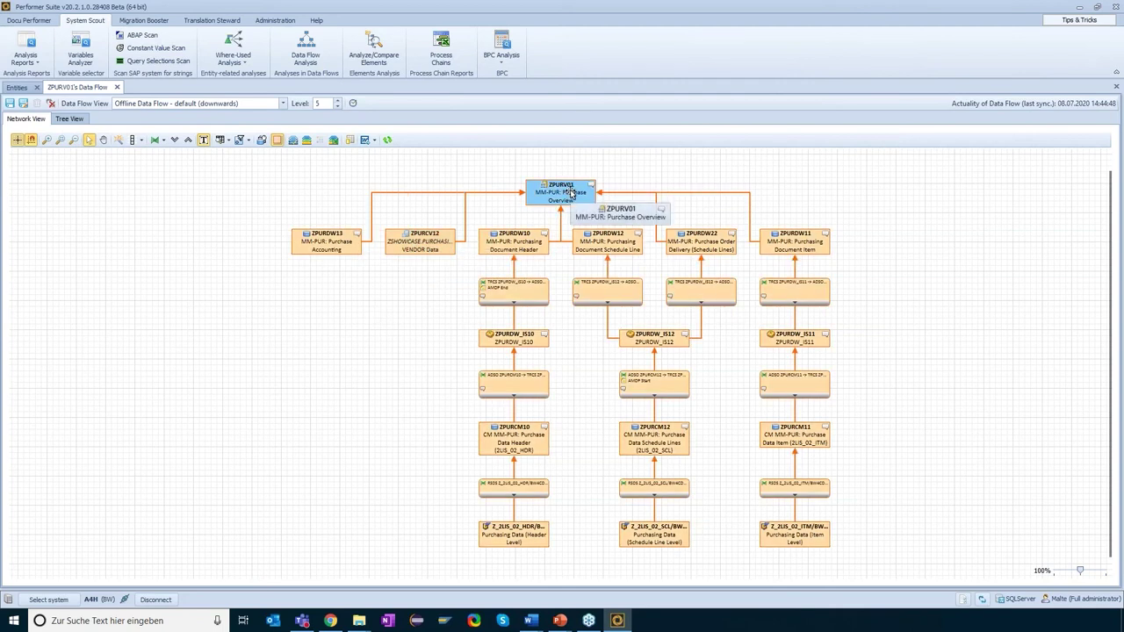
# - Run a Where-Used Analysis for ZPURV01 without InfoProvider, Reporting Elements and Selections in Queries, keeping Check Usage in HANA Entities enabled
pyautogui.rightClick(579, 190)
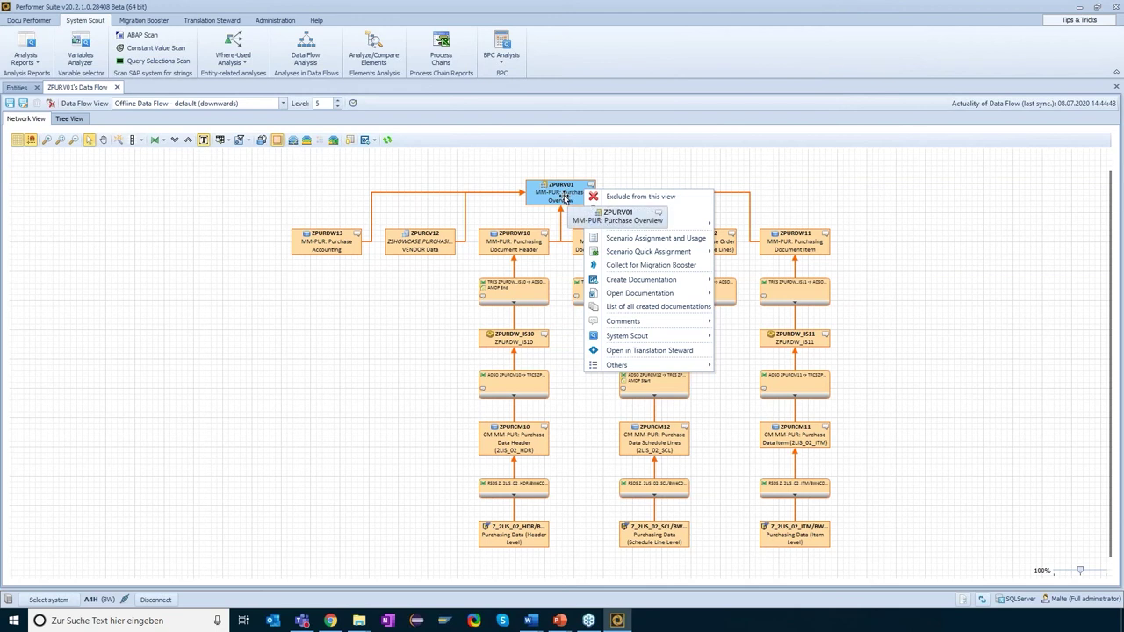
pyautogui.moveTo(630, 339)
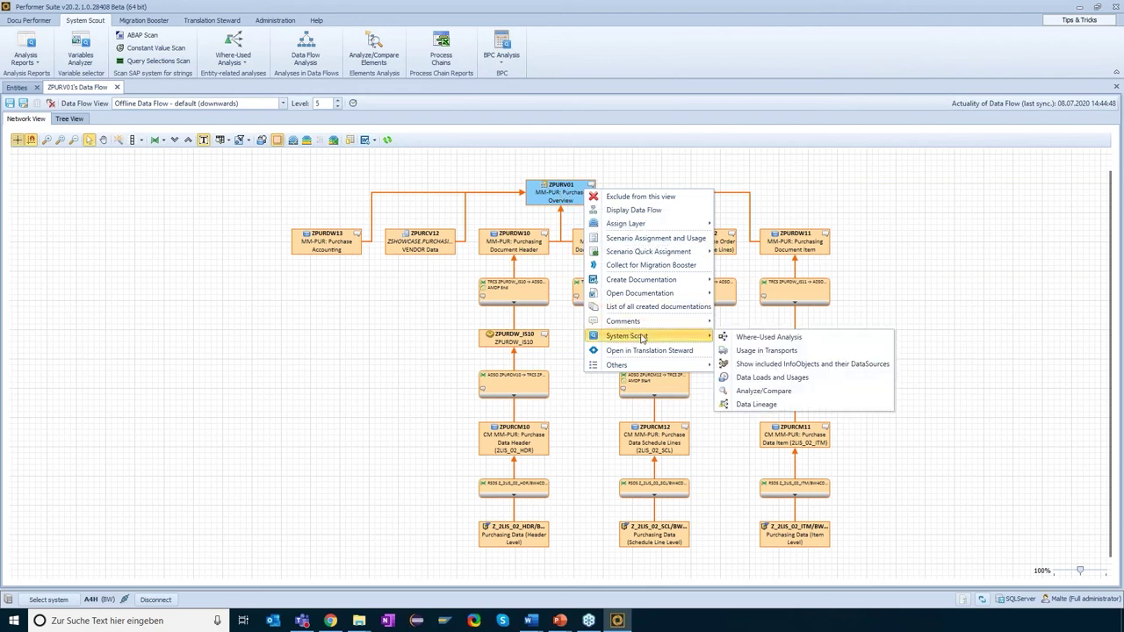
pyautogui.click(710, 383)
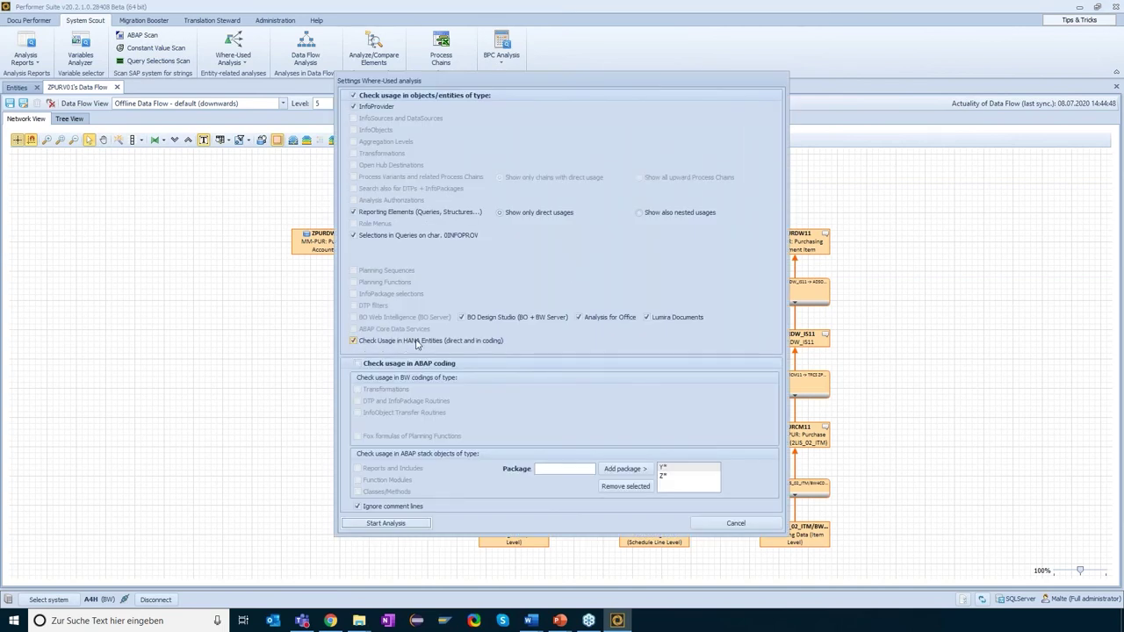
pyautogui.click(361, 235)
pyautogui.click(364, 211)
pyautogui.click(368, 104)
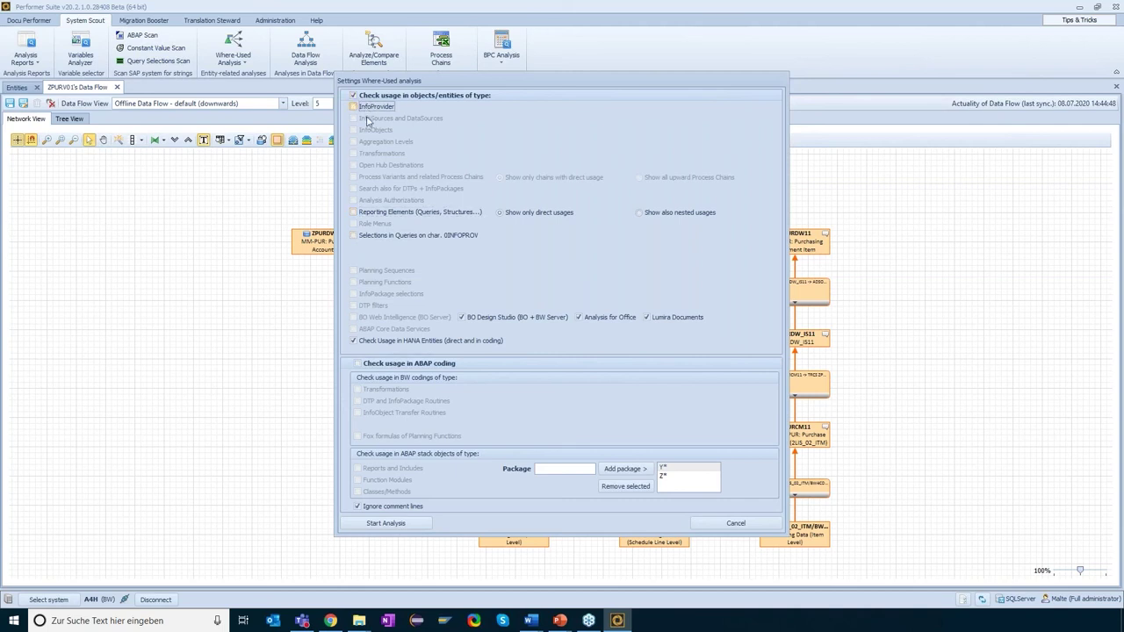
pyautogui.click(396, 524)
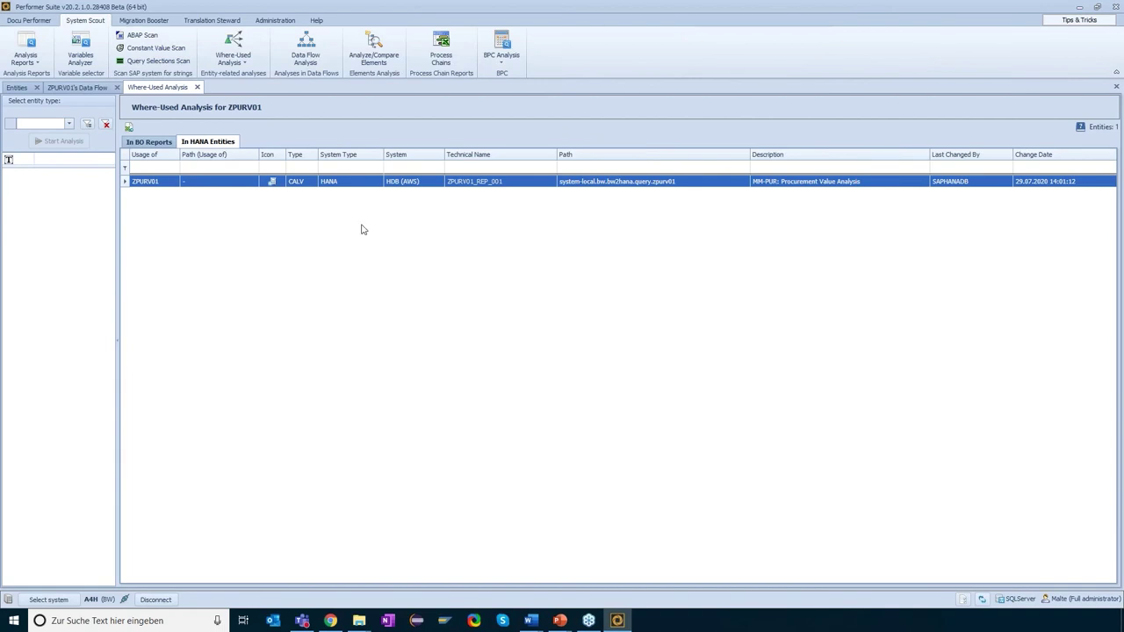
# - Examine the HANA entity using ZPURV01 in the results, checking its usage, path, type and technical name
pyautogui.click(141, 184)
pyautogui.click(220, 183)
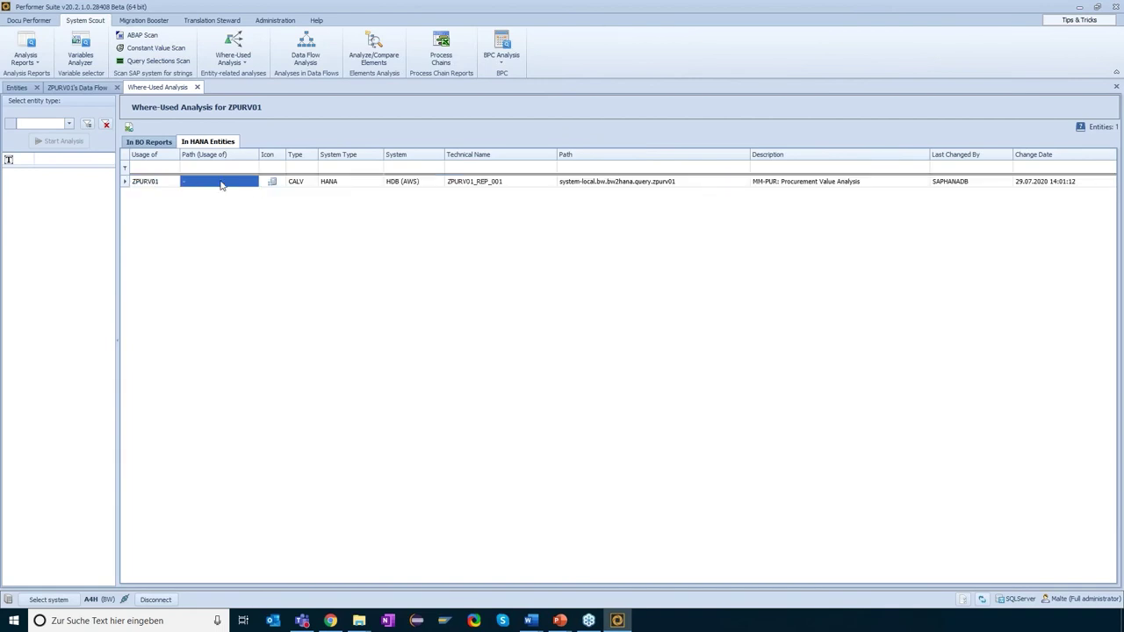
pyautogui.click(295, 185)
pyautogui.click(149, 185)
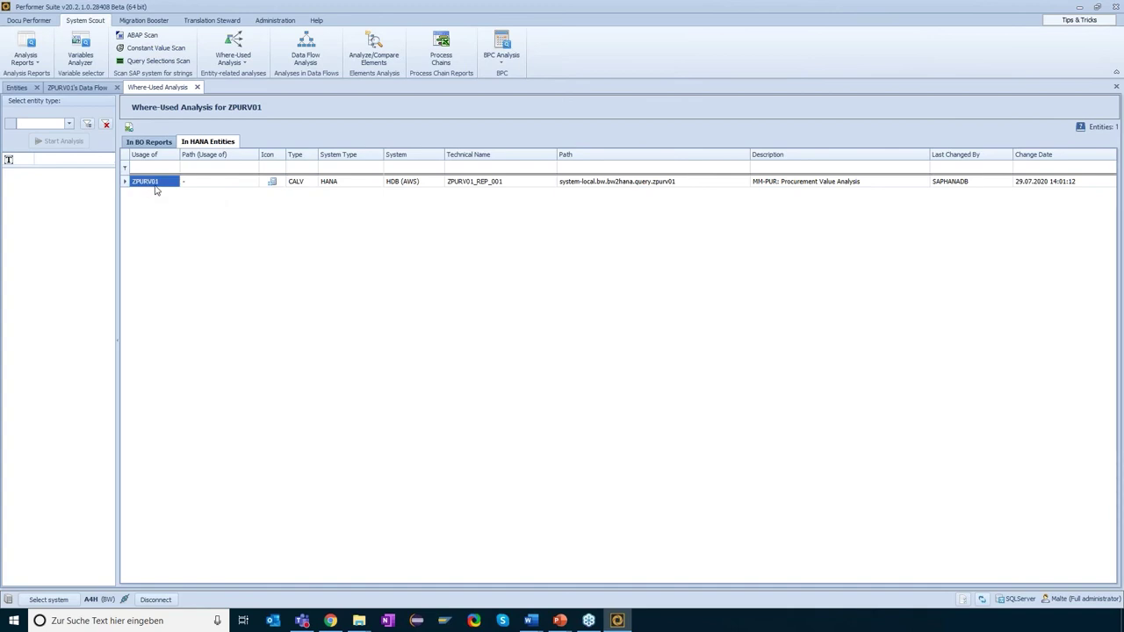
pyautogui.click(495, 184)
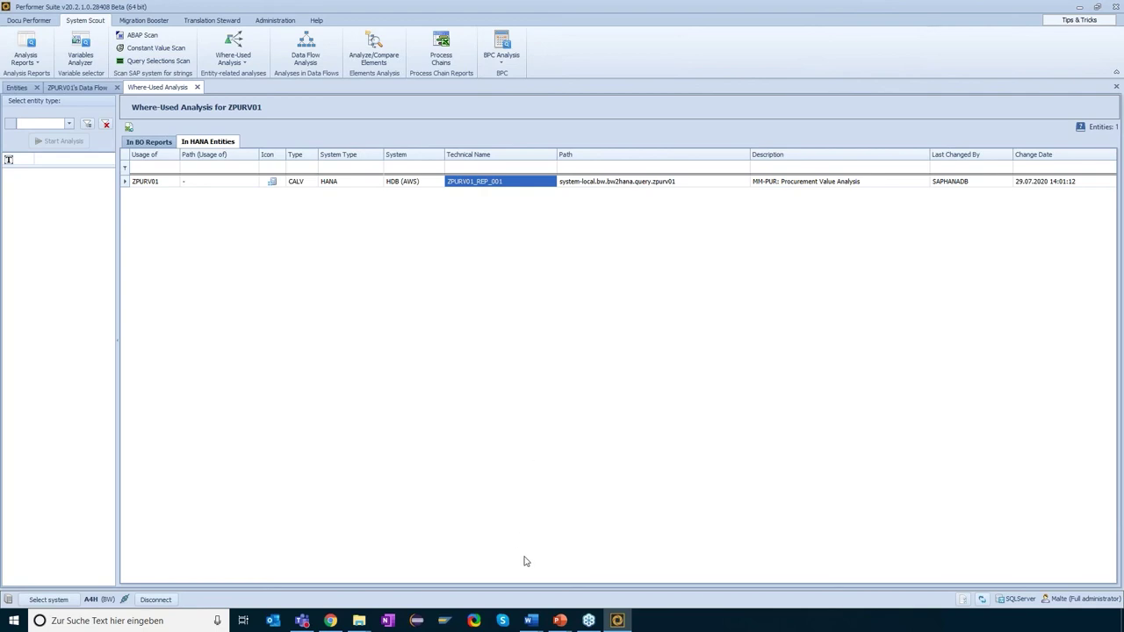
# - Switch to the PowerPoint slide show and advance to the Improvements Migration Booster slide, revealing its data flow picture
pyautogui.moveTo(560, 620)
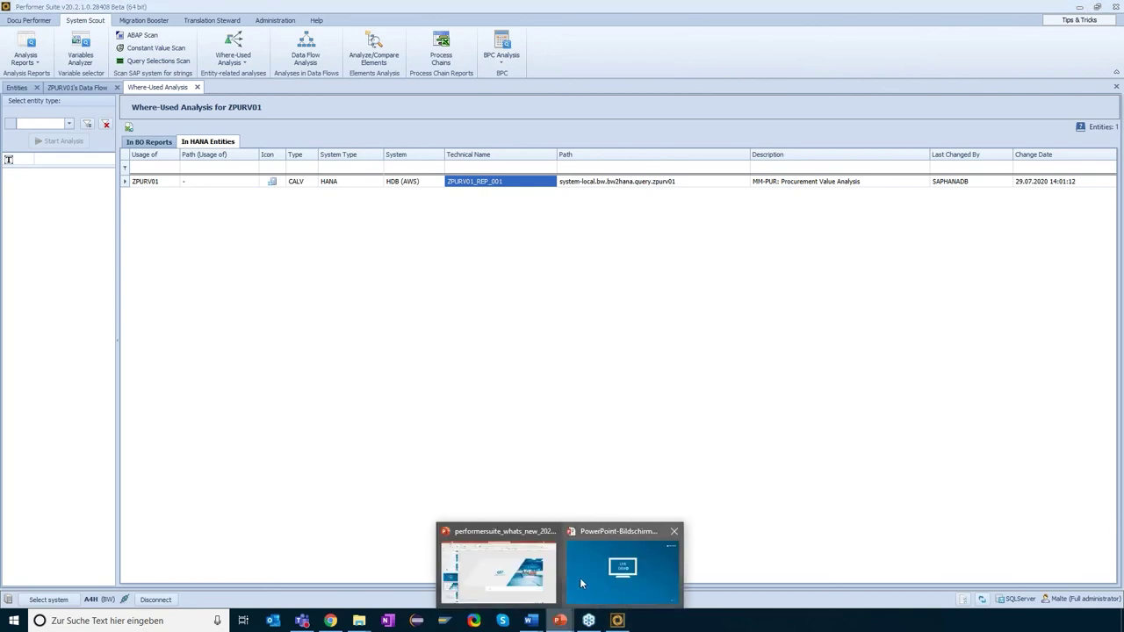
pyautogui.click(579, 583)
pyautogui.click(513, 417)
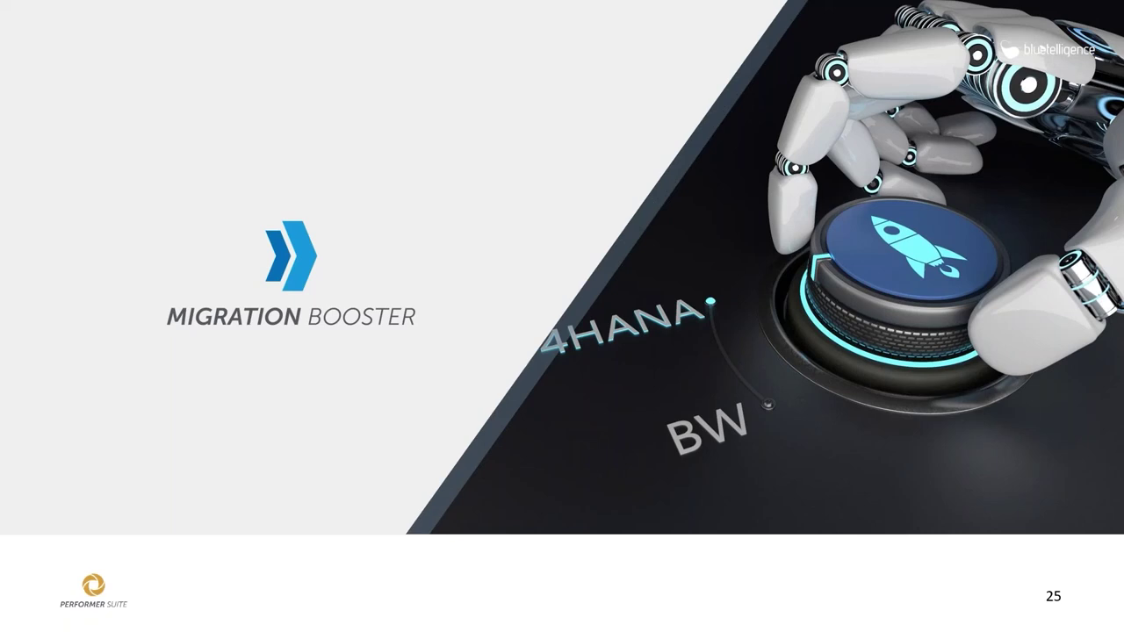
pyautogui.press('Right')
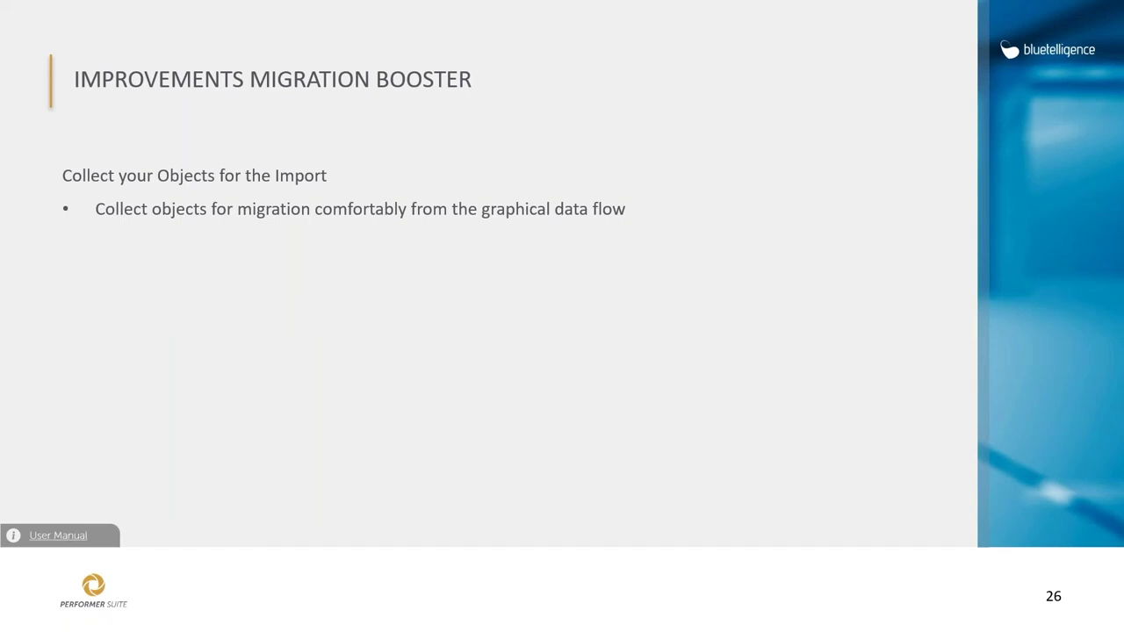
pyautogui.press('Right')
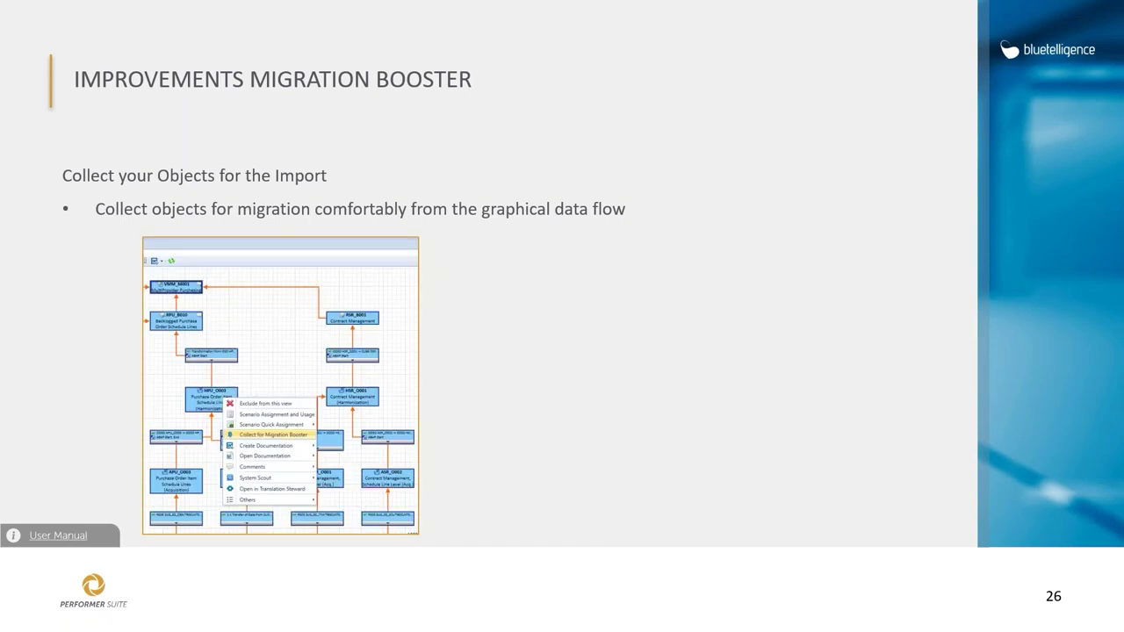